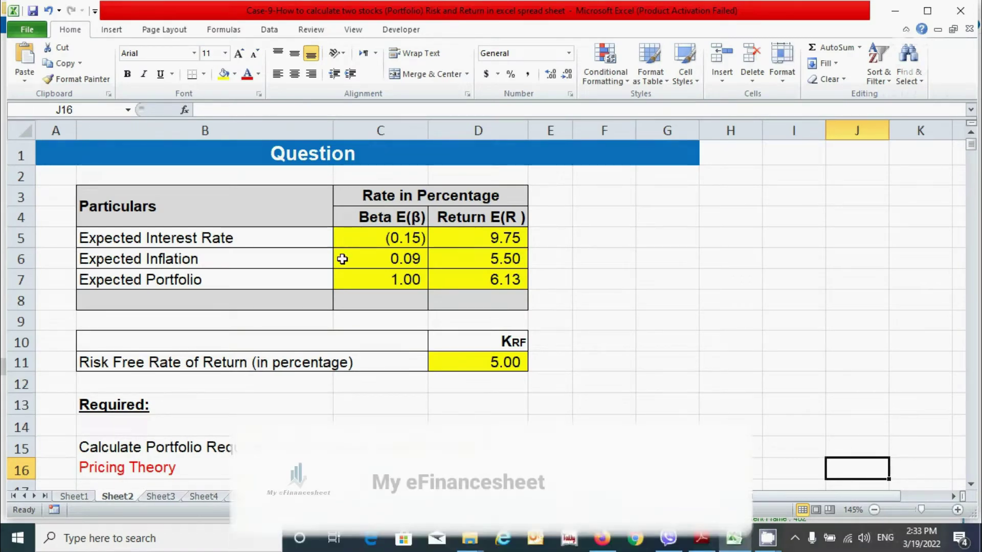
Step: Review the factor betas, returns, portfolio beta 1.00, return 6.13 and 5.00 risk-free rate, then go to Sheet3
{"action": "left_click_drag", "start_coordinate": [265, 239], "coordinate": [264, 251]}
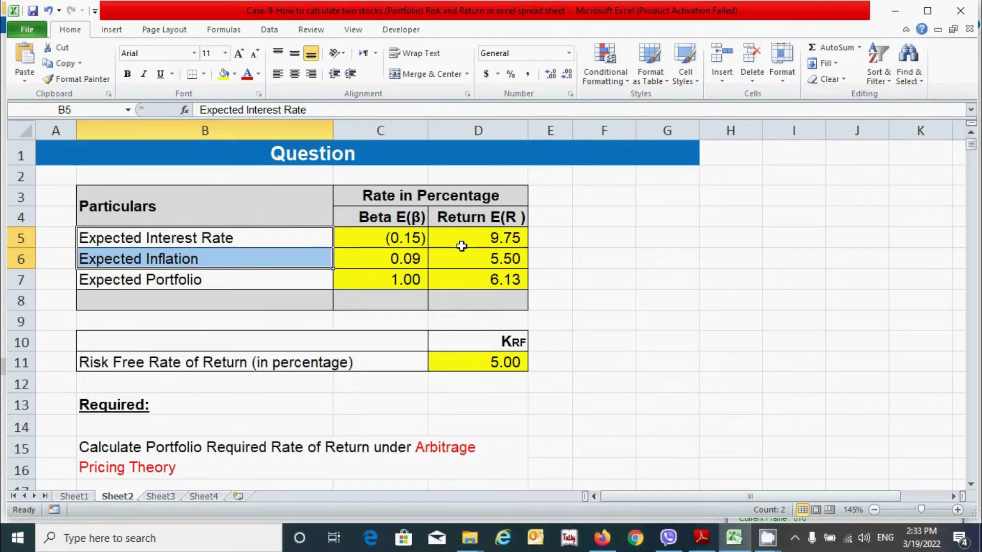
{"action": "left_click_drag", "start_coordinate": [396, 236], "coordinate": [467, 253]}
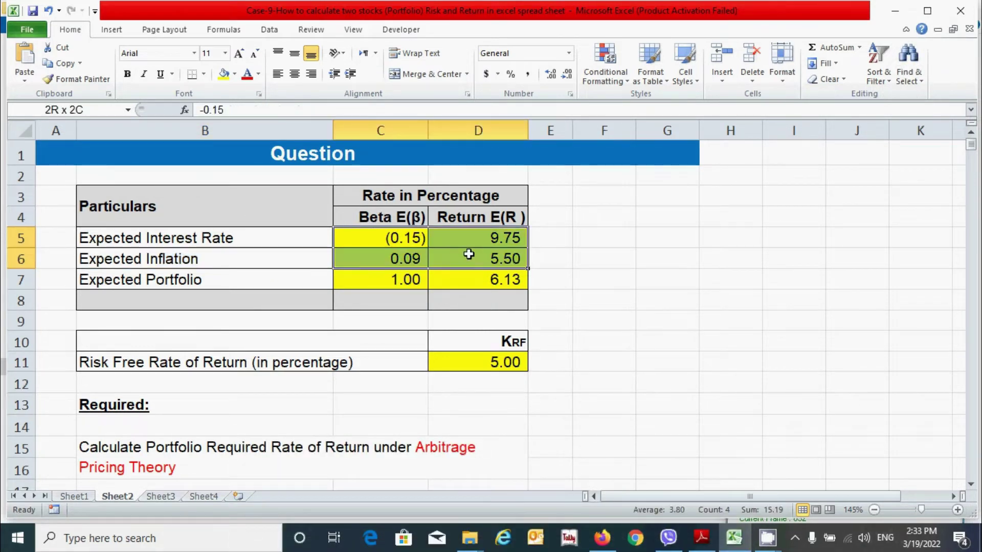
{"action": "left_click", "coordinate": [296, 276]}
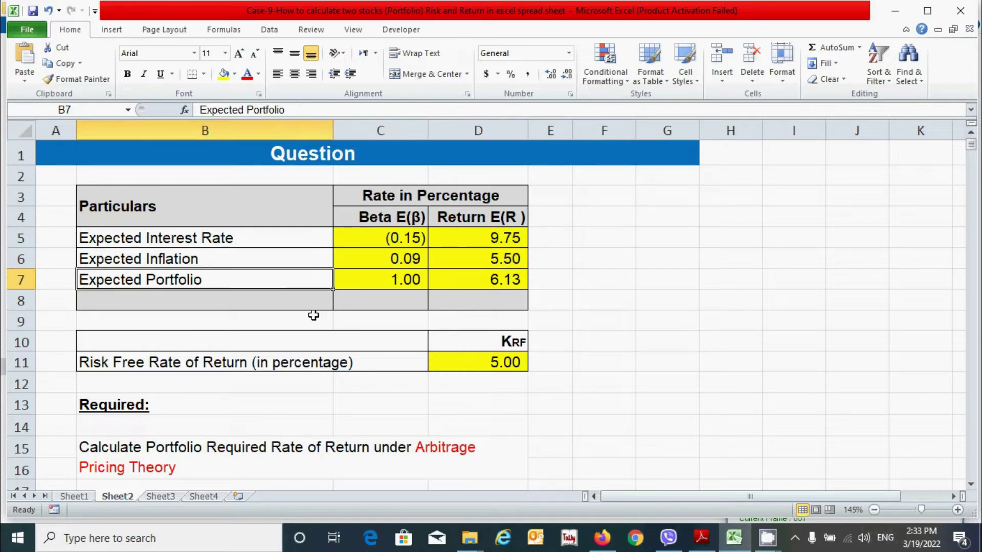
{"action": "left_click", "coordinate": [387, 281]}
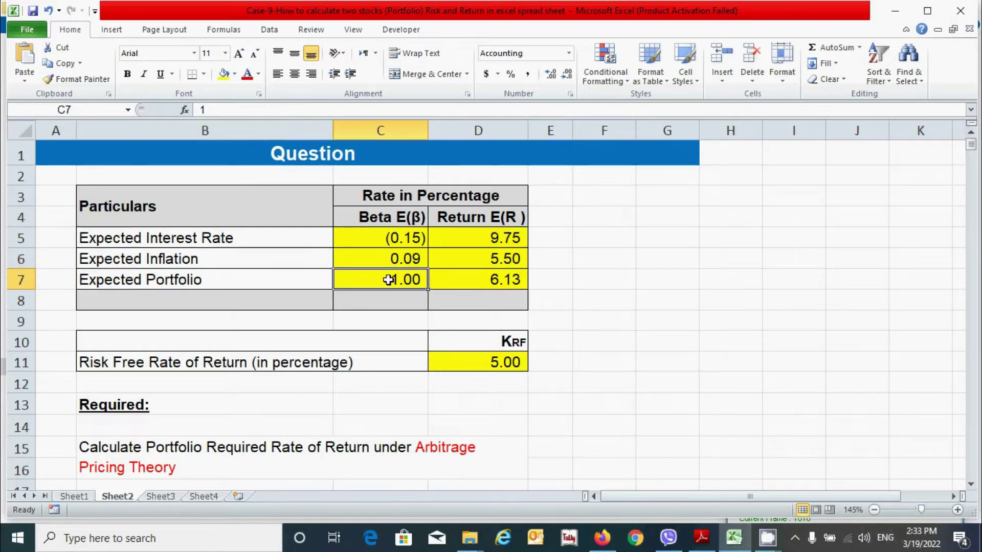
{"action": "left_click", "coordinate": [482, 279]}
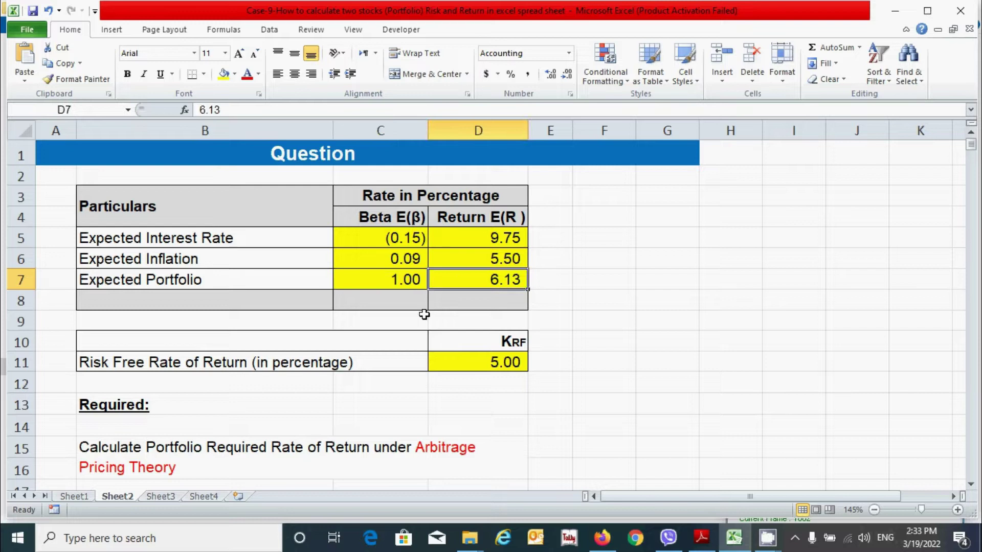
{"action": "left_click", "coordinate": [473, 364]}
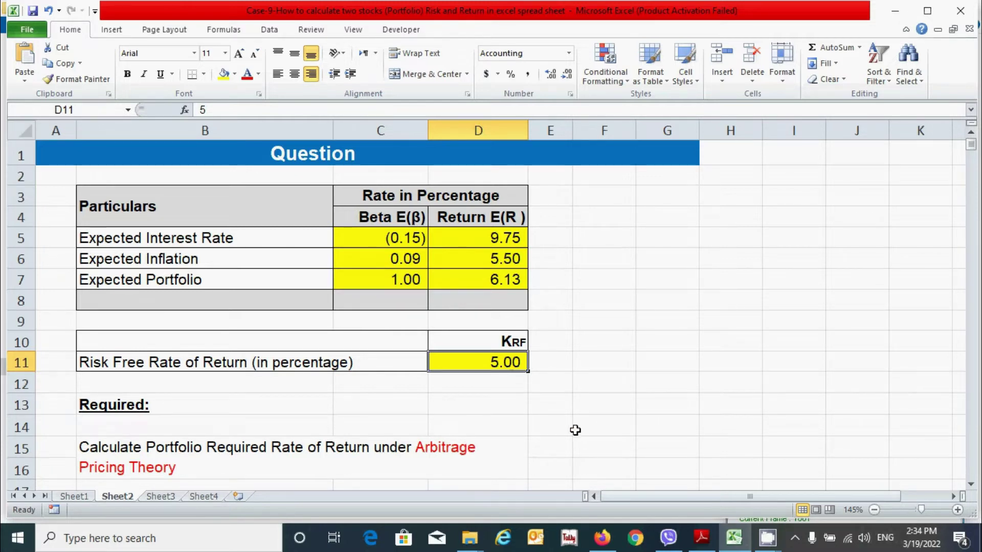
{"action": "key", "text": "ctrl+Page_Down"}
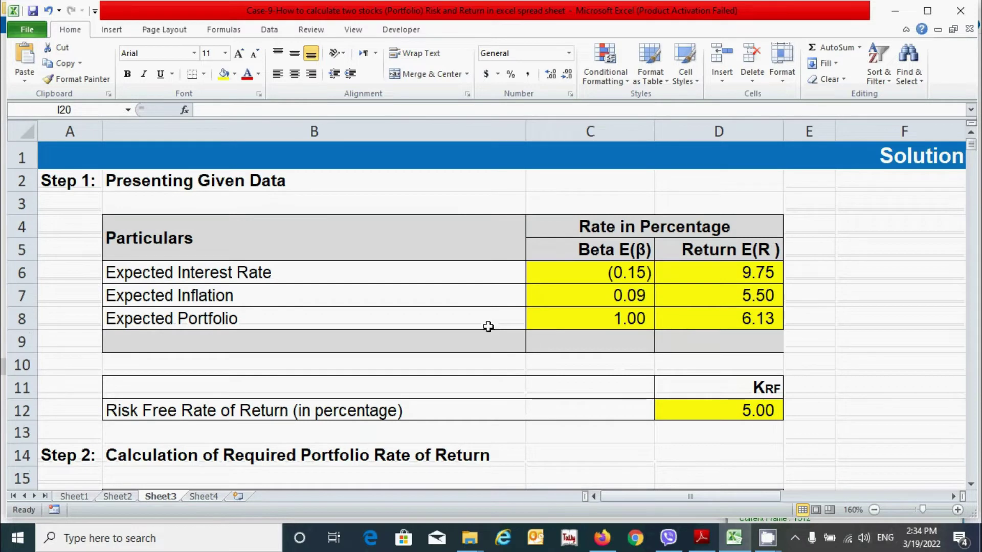
{"action": "left_click", "coordinate": [185, 182]}
{"action": "scroll", "coordinate": [379, 252], "scroll_direction": "down", "scroll_amount": 3}
{"action": "left_click", "coordinate": [241, 249]}
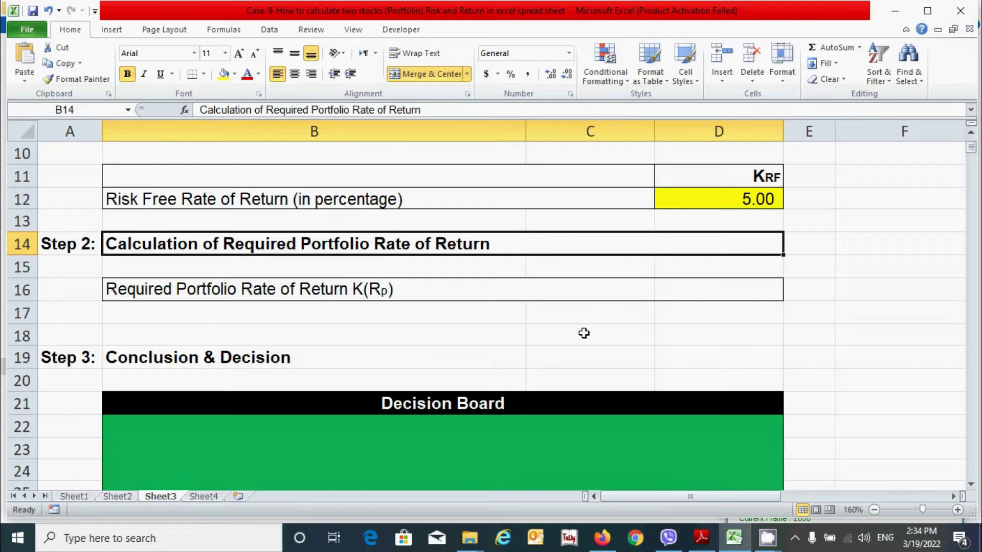
{"action": "left_click", "coordinate": [229, 358]}
{"action": "scroll", "coordinate": [486, 361], "scroll_direction": "down", "scroll_amount": 2}
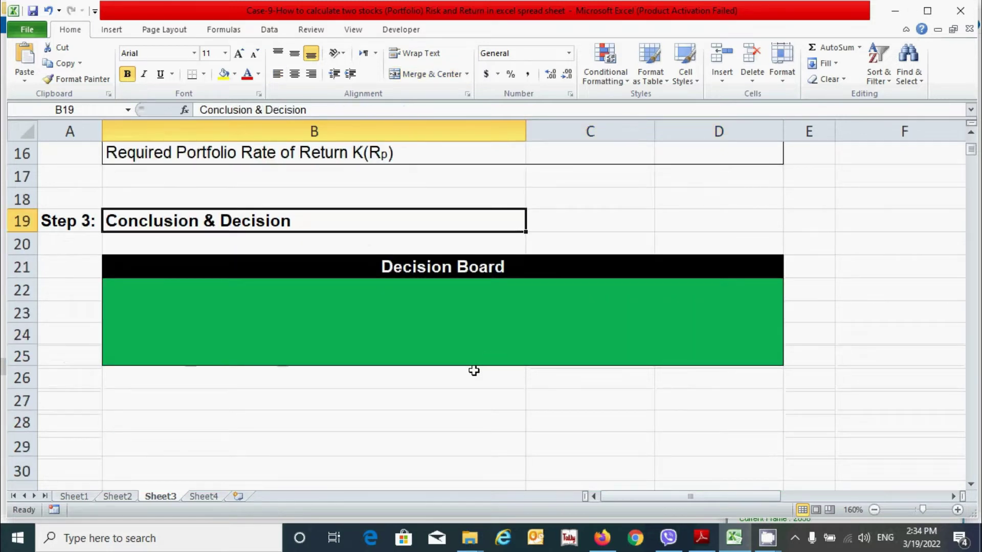
{"action": "scroll", "coordinate": [476, 369], "scroll_direction": "up", "scroll_amount": 5}
{"action": "left_click", "coordinate": [395, 300]}
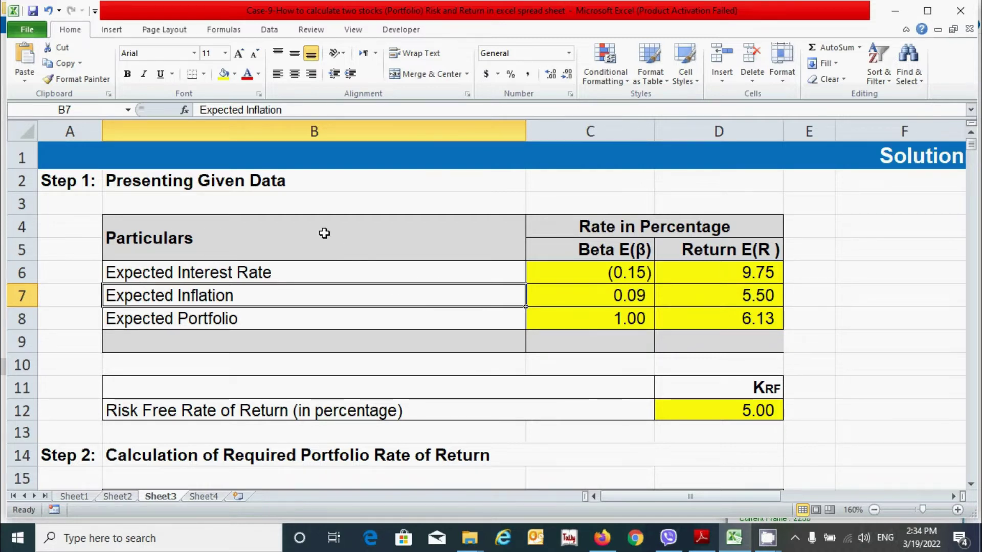
{"action": "left_click_drag", "start_coordinate": [325, 231], "coordinate": [664, 371]}
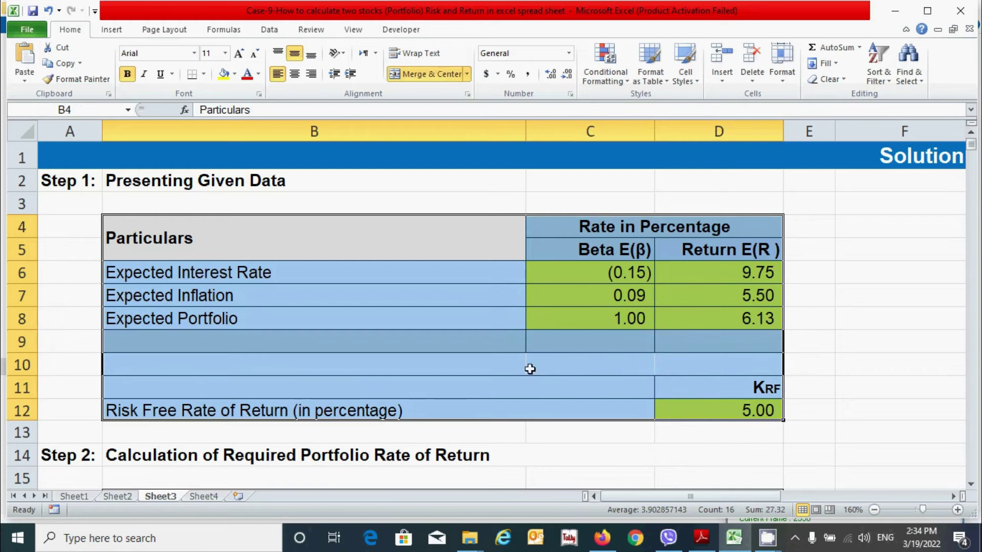
{"action": "left_click", "coordinate": [497, 319]}
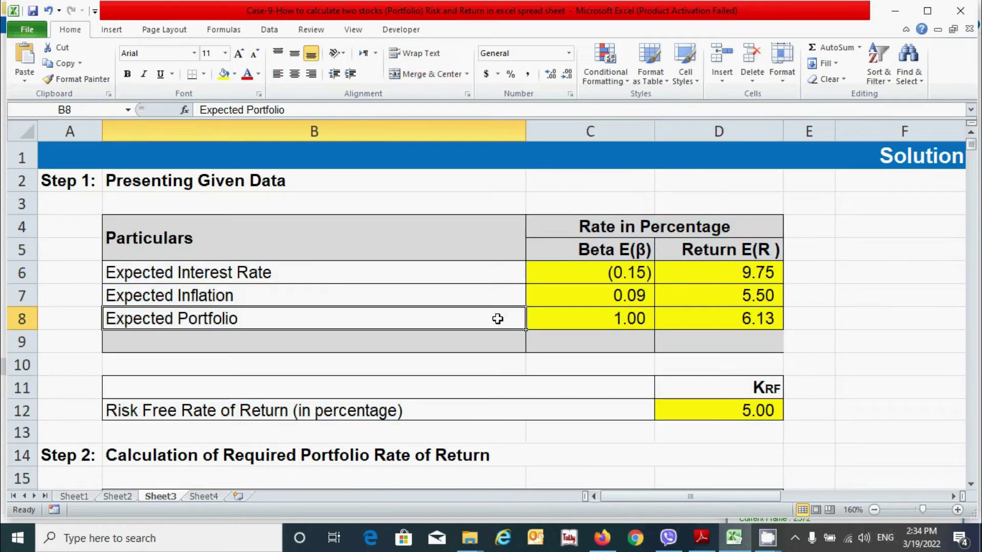
{"action": "scroll", "coordinate": [500, 284], "scroll_direction": "down", "scroll_amount": 1}
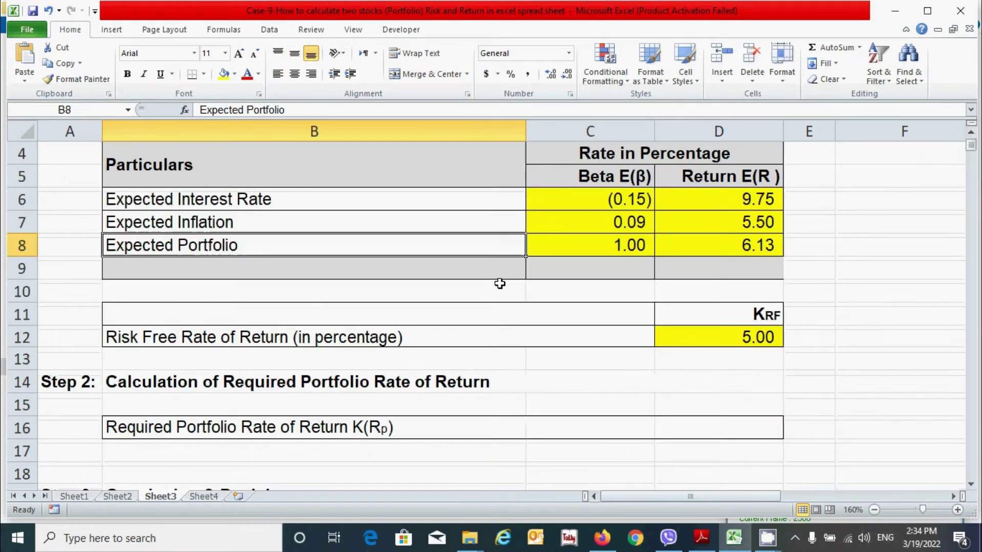
{"action": "scroll", "coordinate": [499, 285], "scroll_direction": "down", "scroll_amount": 1}
{"action": "left_click", "coordinate": [458, 355]}
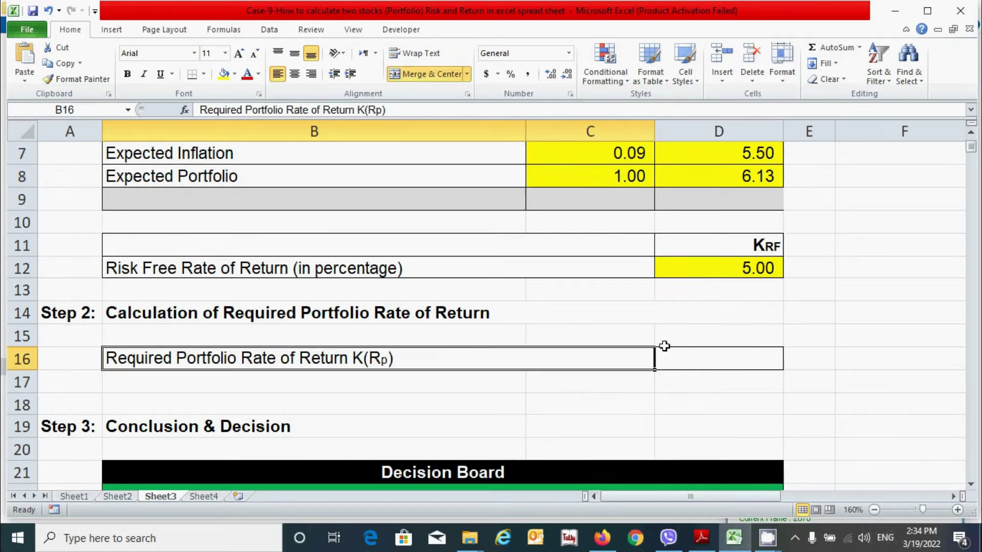
{"action": "left_click", "coordinate": [722, 363]}
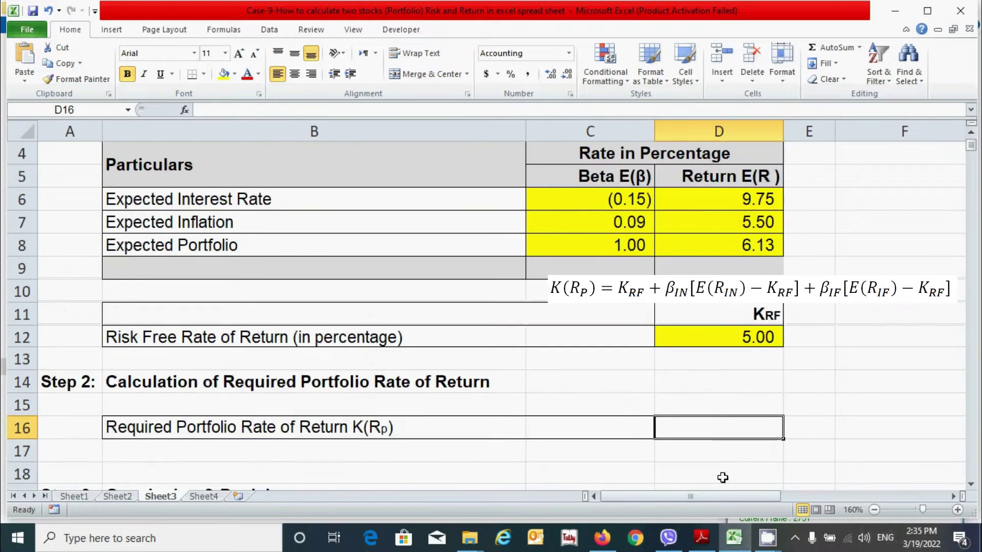
{"action": "left_click_drag", "start_coordinate": [595, 496], "coordinate": [777, 496]}
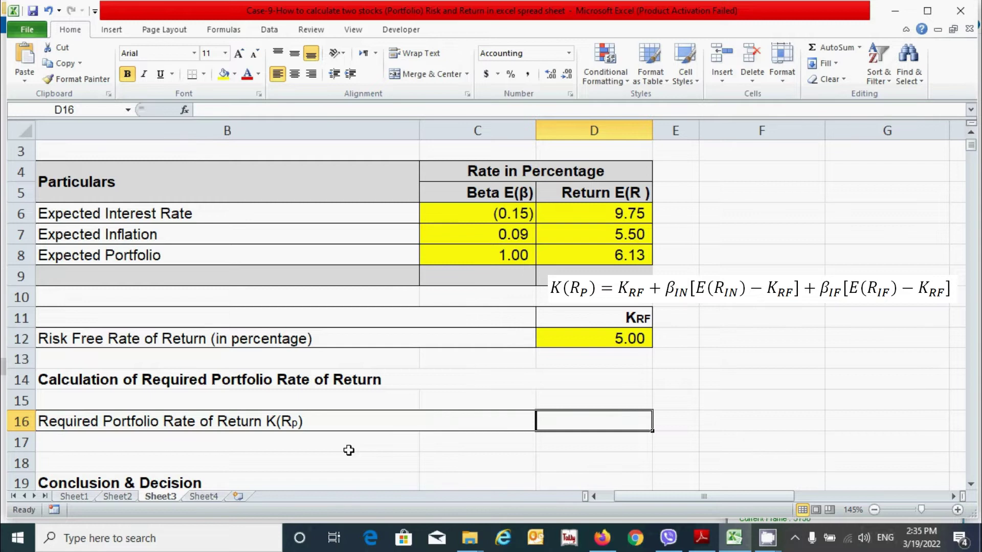
Step: Start D16's formula with =D12+C6*(D6-D12) for the interest-rate risk premium
{"action": "type", "text": "="}
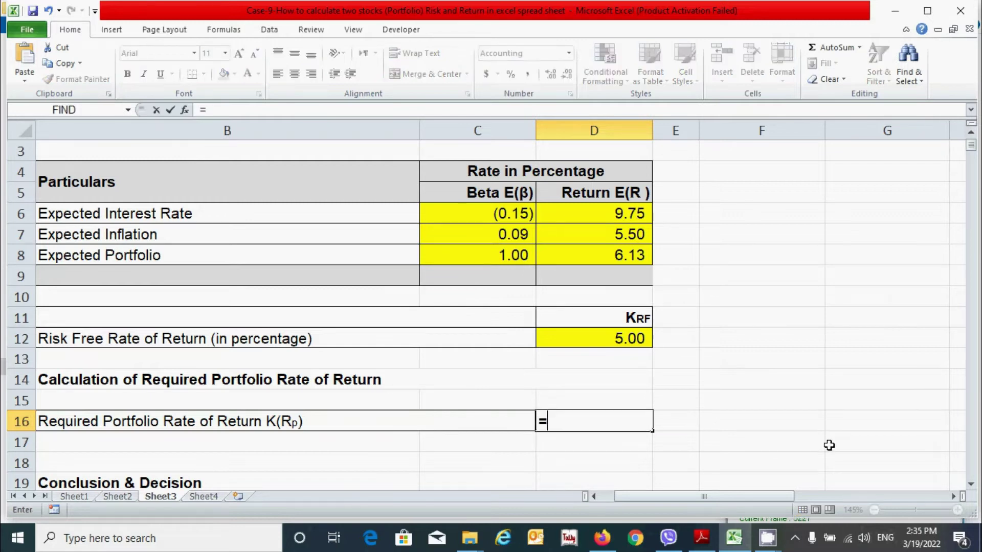
{"action": "left_click", "coordinate": [601, 337]}
{"action": "type", "text": "+"}
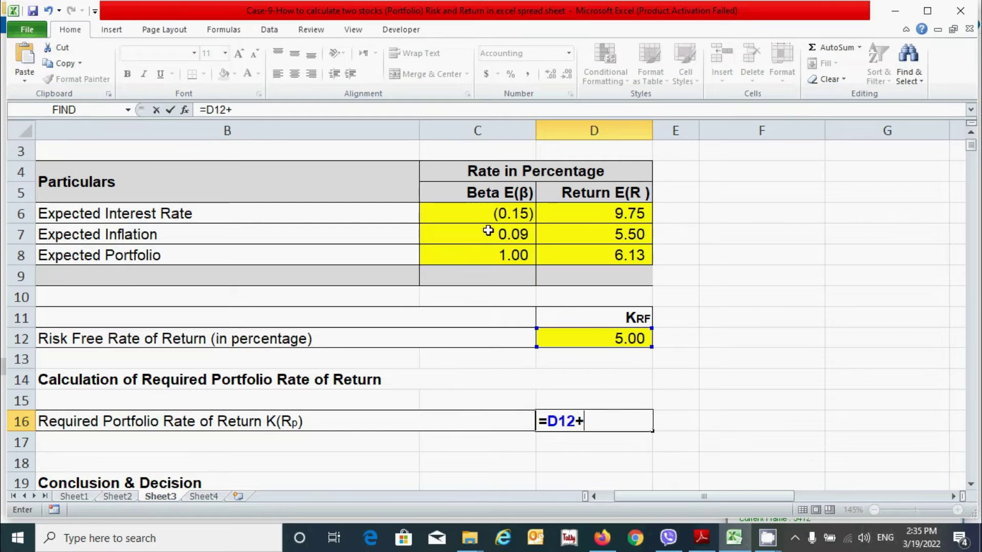
{"action": "left_click", "coordinate": [492, 214]}
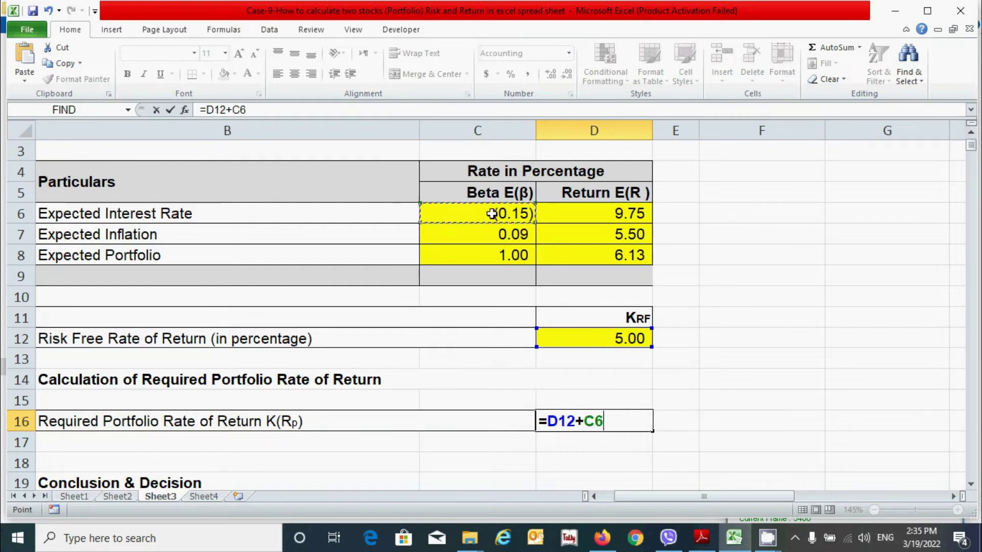
{"action": "type", "text": "*("}
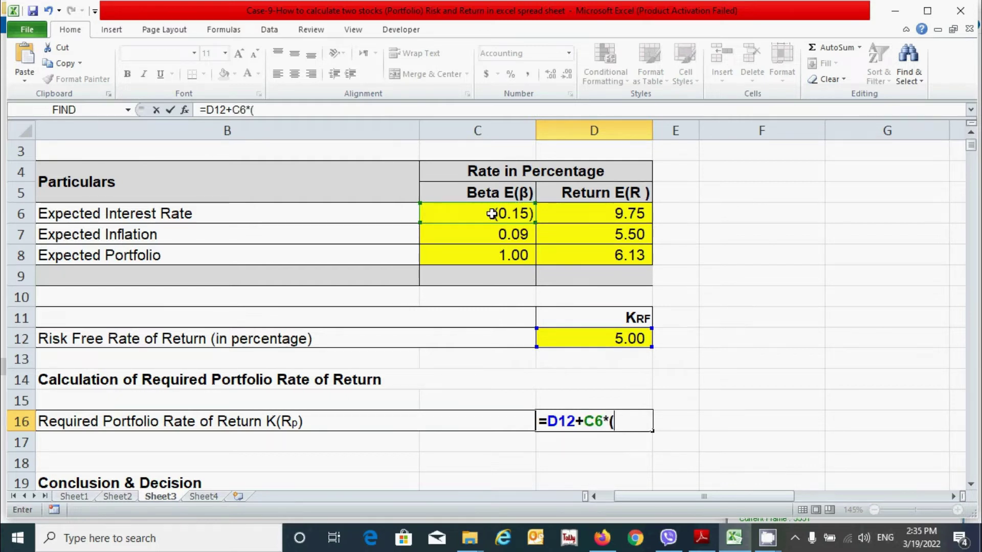
{"action": "left_click", "coordinate": [575, 215]}
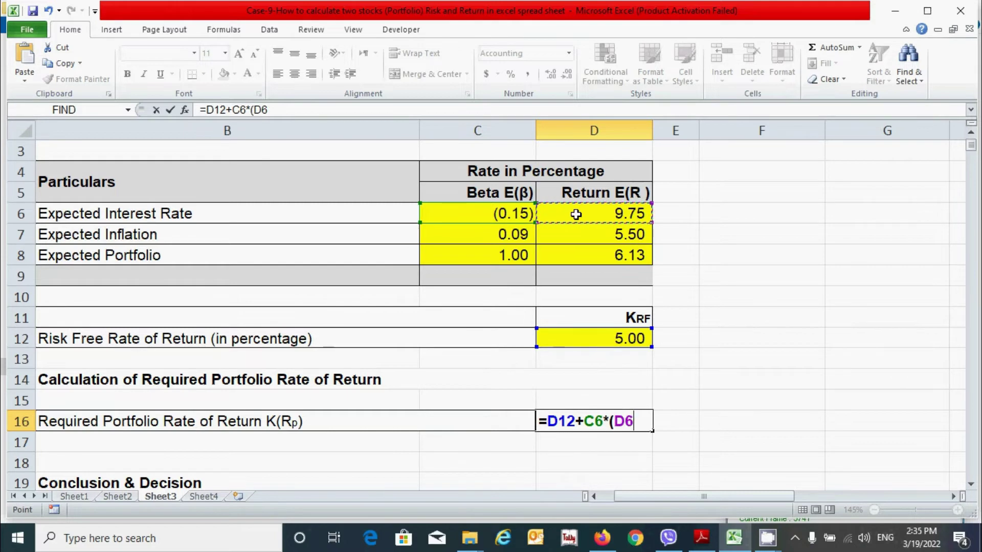
{"action": "type", "text": "-"}
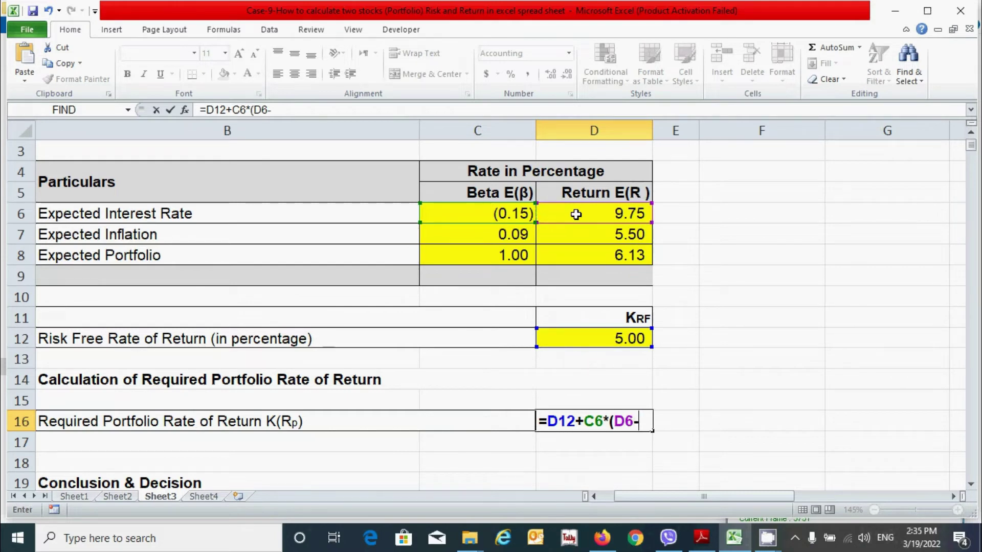
{"action": "left_click", "coordinate": [603, 337]}
{"action": "type", "text": ")+"}
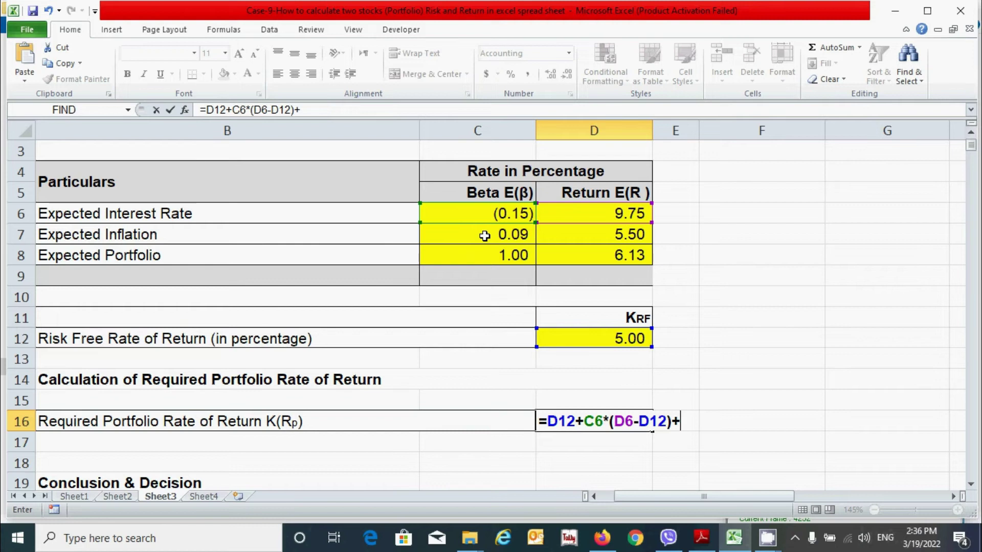
Step: Add C7*(D7-D12) for the inflation premium and confirm, so D16 shows 4.33
{"action": "left_click", "coordinate": [485, 236]}
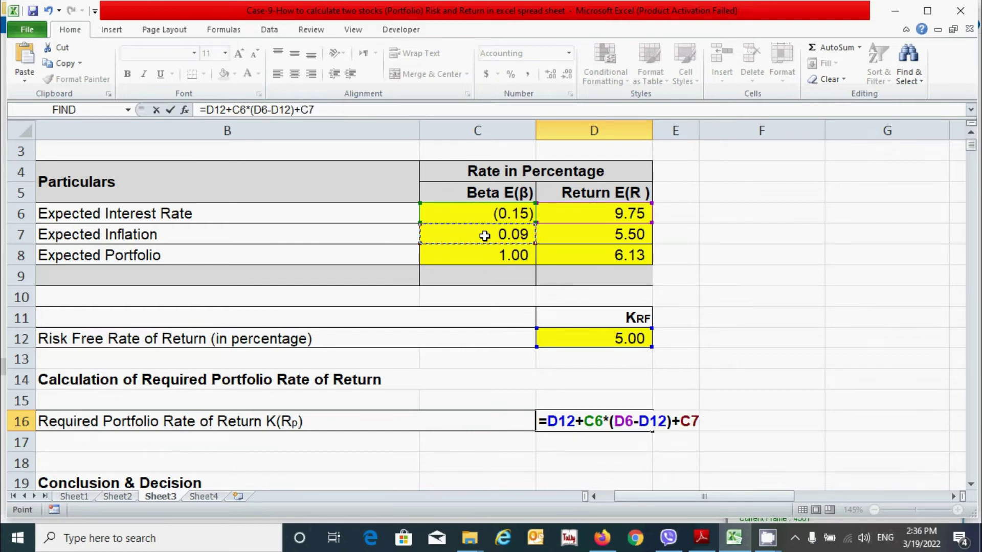
{"action": "type", "text": "*"}
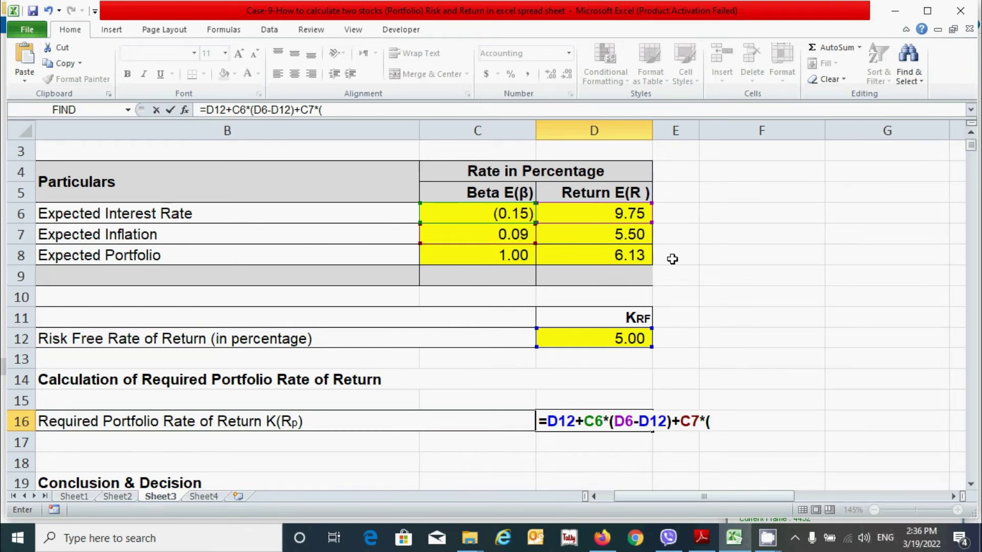
{"action": "left_click", "coordinate": [625, 237]}
{"action": "type", "text": "-"}
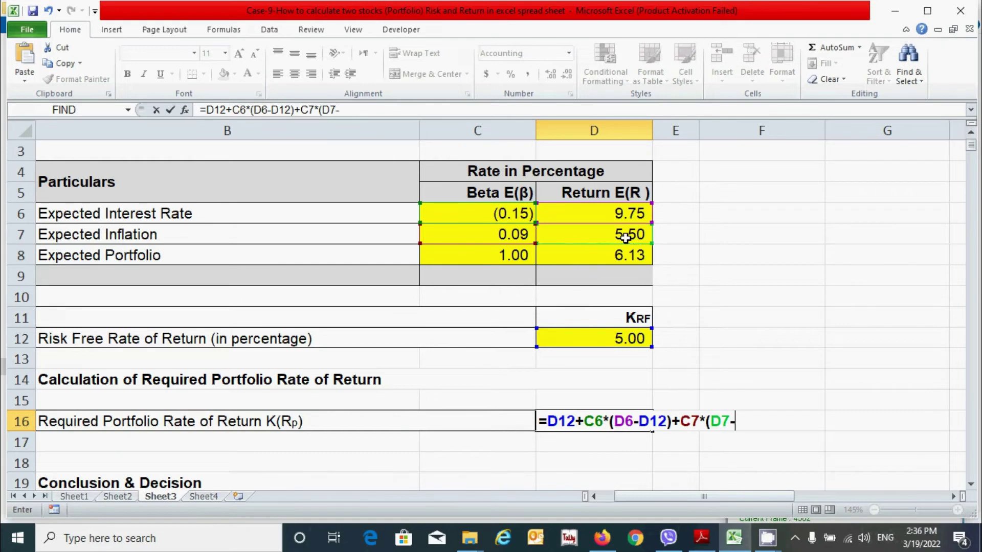
{"action": "left_click", "coordinate": [606, 338]}
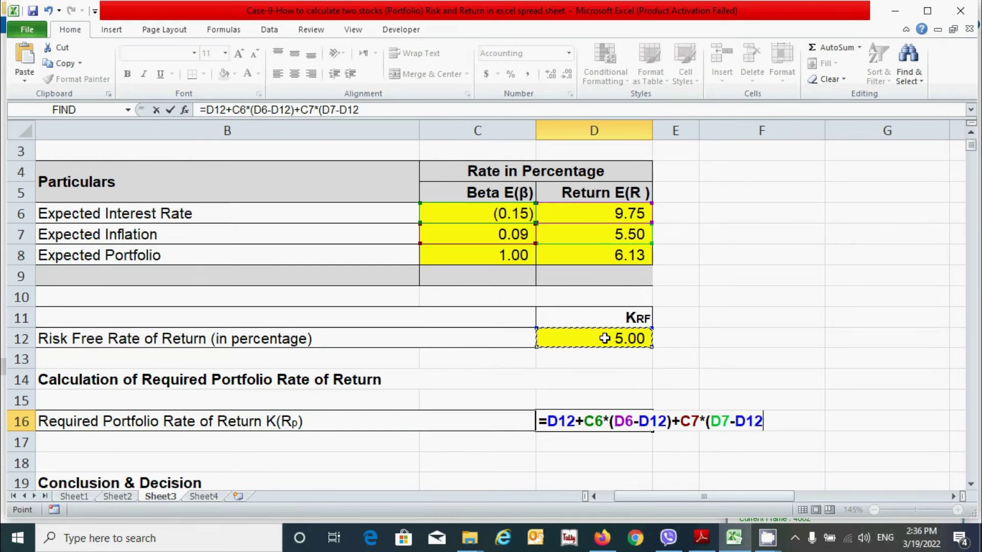
{"action": "type", "text": ")"}
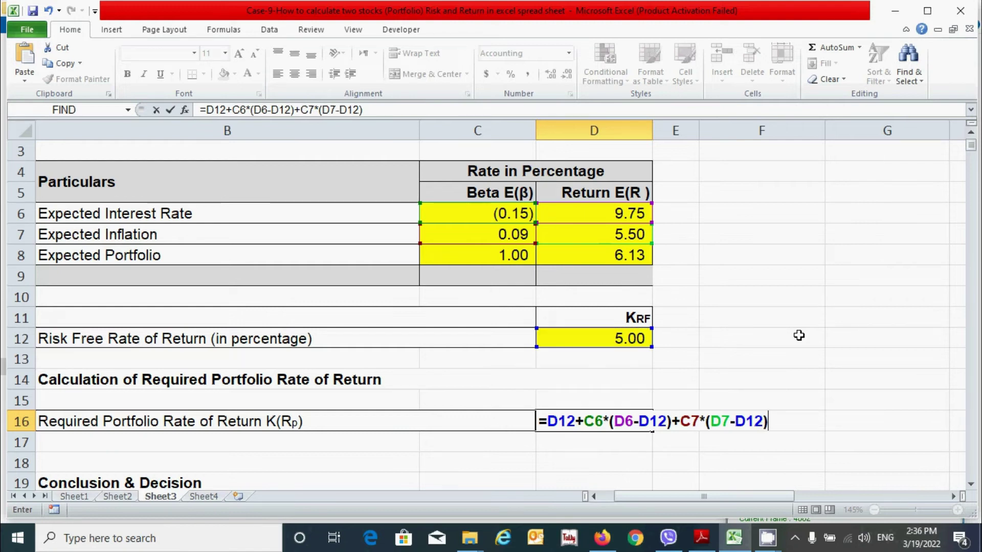
{"action": "key", "text": "Return"}
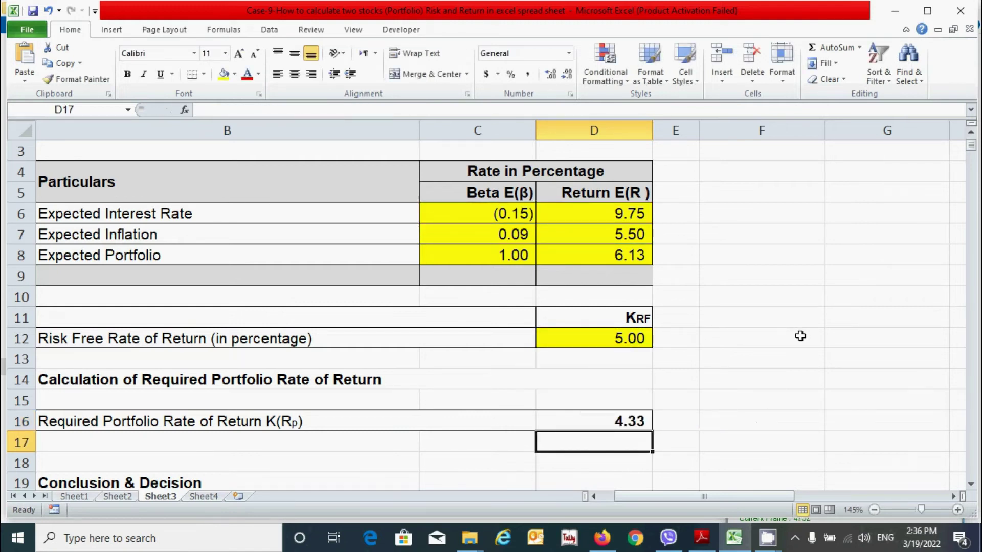
{"action": "left_click", "coordinate": [800, 336]}
{"action": "left_click", "coordinate": [627, 426]}
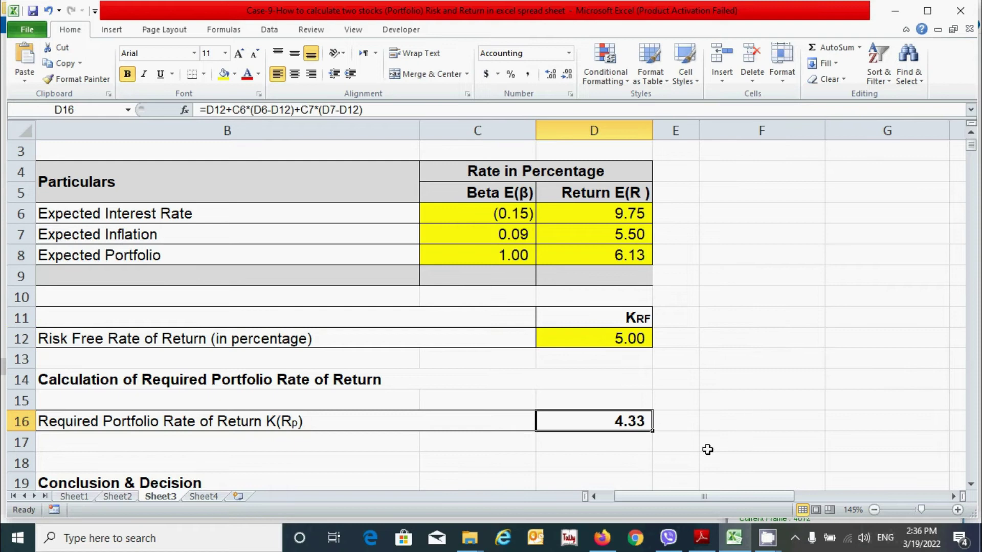
{"action": "left_click", "coordinate": [727, 417]}
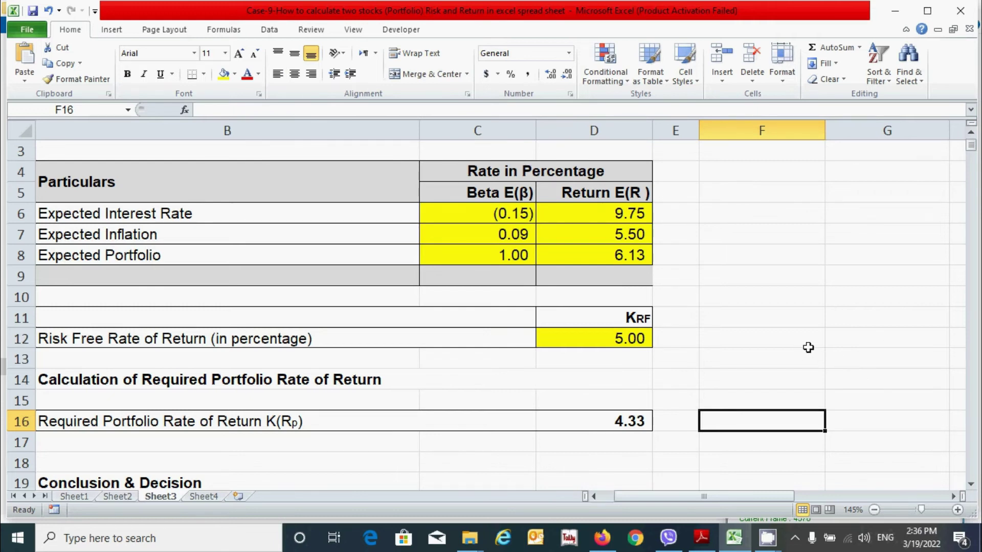
{"action": "scroll", "coordinate": [807, 347], "scroll_direction": "down", "scroll_amount": 2}
{"action": "scroll", "coordinate": [701, 324], "scroll_direction": "up", "scroll_amount": 2}
{"action": "key", "text": "Left"}
{"action": "key", "text": "Left"}
{"action": "scroll", "coordinate": [702, 323], "scroll_direction": "down", "scroll_amount": 1}
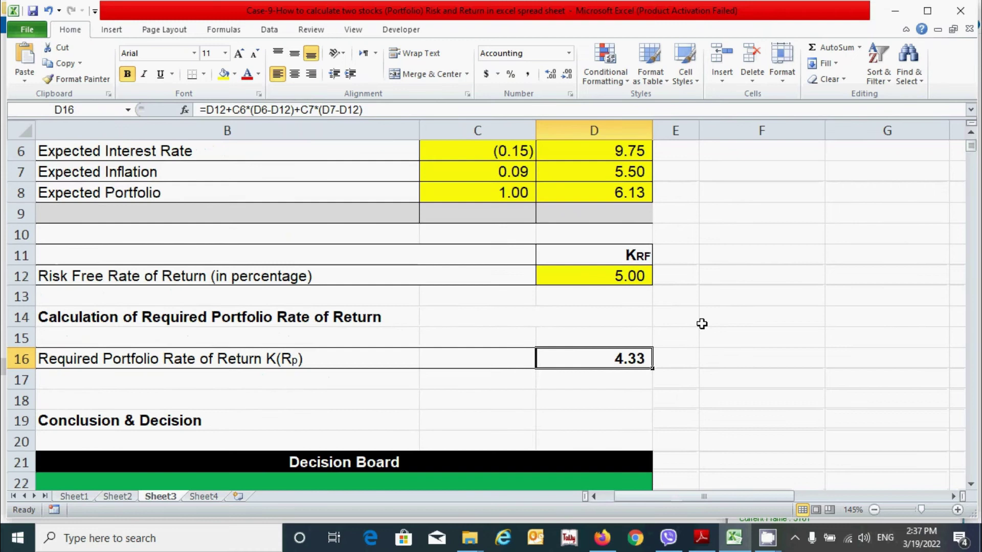
{"action": "scroll", "coordinate": [702, 324], "scroll_direction": "down", "scroll_amount": 1}
{"action": "left_click_drag", "start_coordinate": [686, 498], "coordinate": [670, 498]}
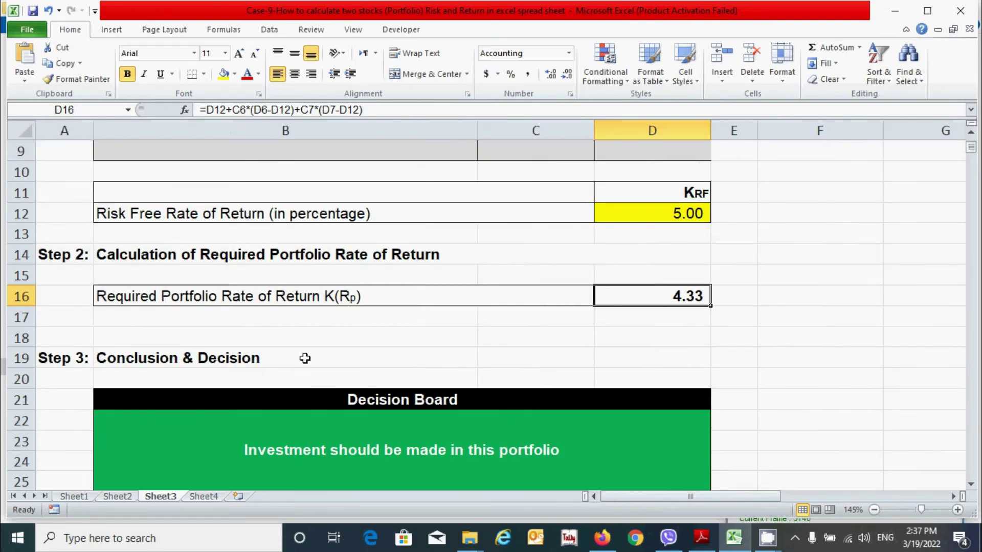
{"action": "scroll", "coordinate": [305, 358], "scroll_direction": "down", "scroll_amount": 3}
{"action": "left_click", "coordinate": [381, 374]}
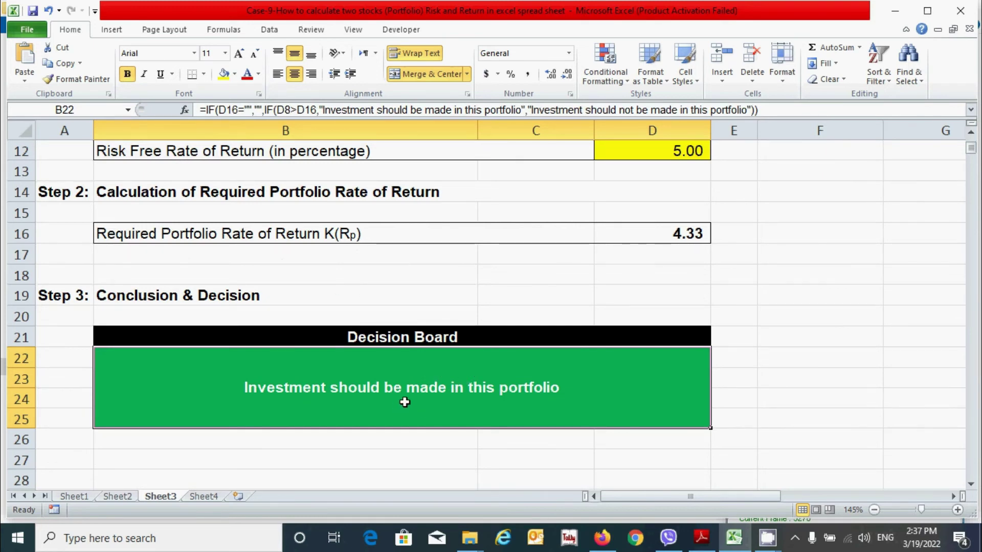
{"action": "scroll", "coordinate": [535, 382], "scroll_direction": "up", "scroll_amount": 3}
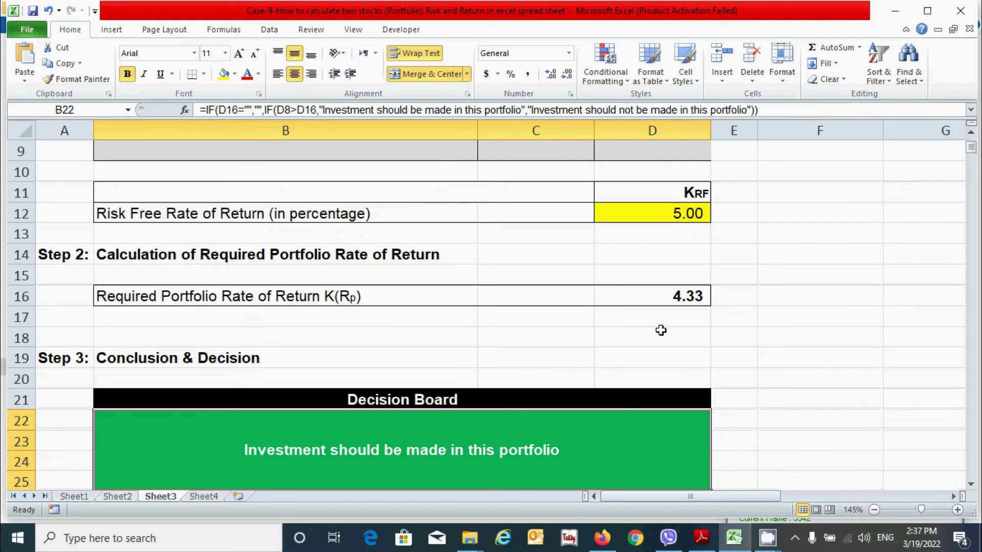
{"action": "scroll", "coordinate": [662, 325], "scroll_direction": "up", "scroll_amount": 3}
{"action": "left_click", "coordinate": [673, 192]}
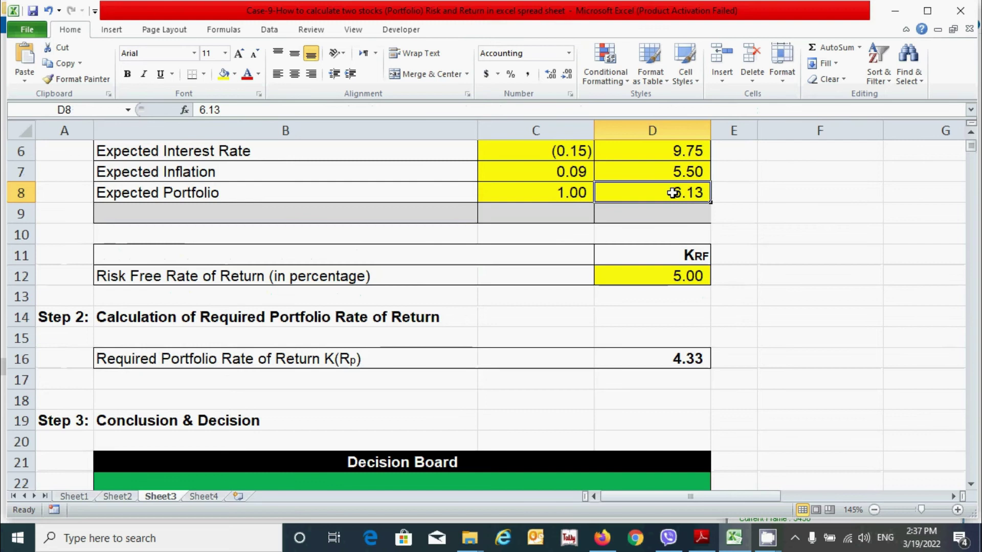
{"action": "left_click", "coordinate": [675, 363]}
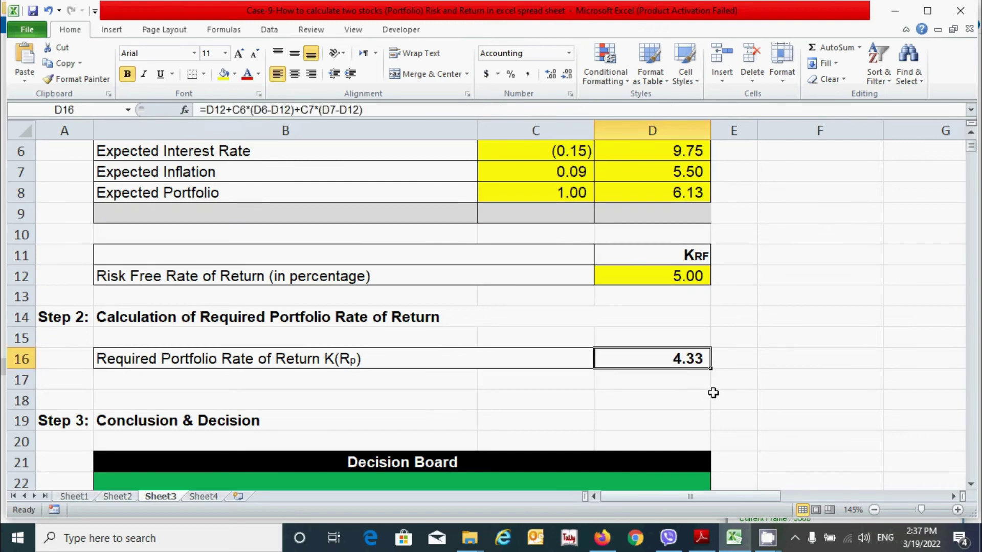
{"action": "scroll", "coordinate": [665, 414], "scroll_direction": "down", "scroll_amount": 2}
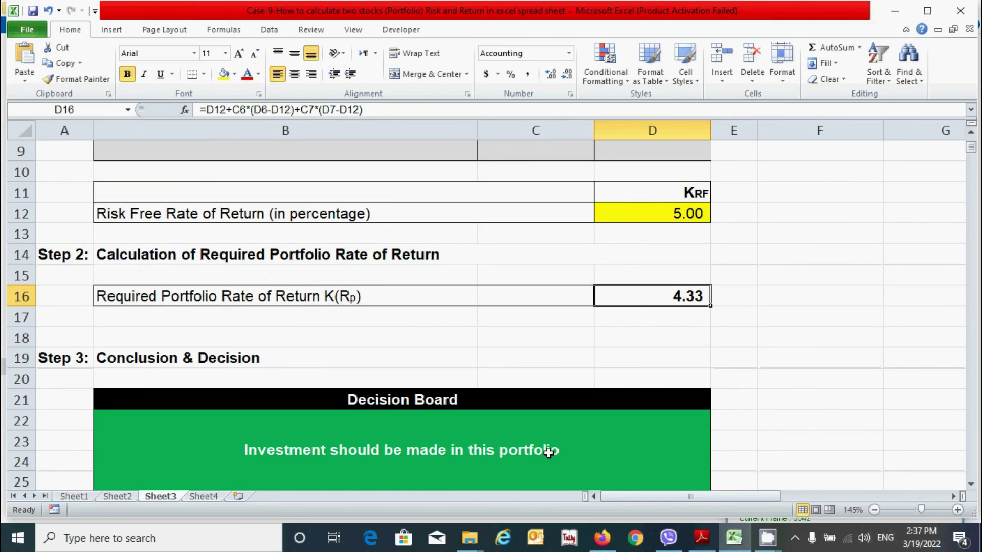
{"action": "scroll", "coordinate": [511, 419], "scroll_direction": "down", "scroll_amount": 1}
{"action": "left_click", "coordinate": [449, 388]}
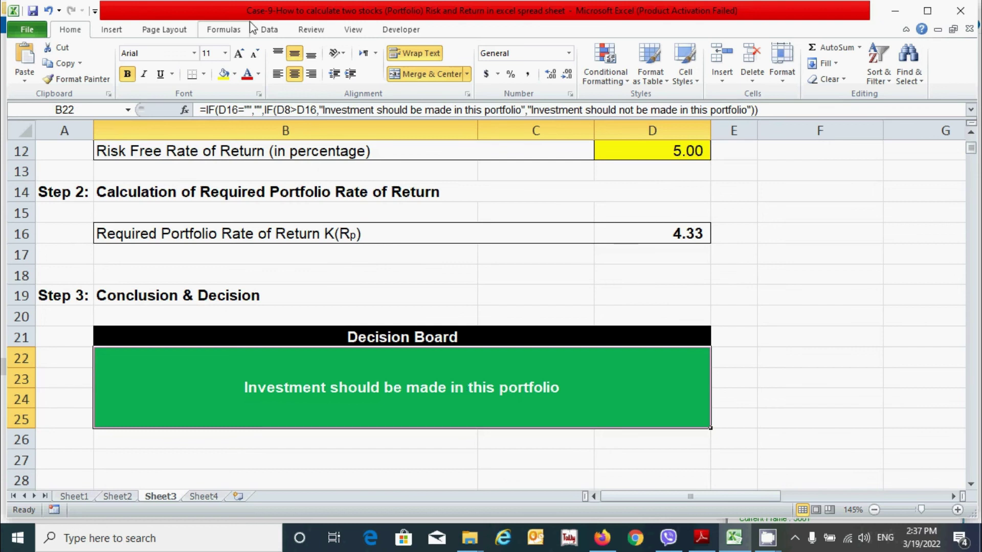
{"action": "left_click", "coordinate": [300, 111]}
{"action": "key", "text": "Tab"}
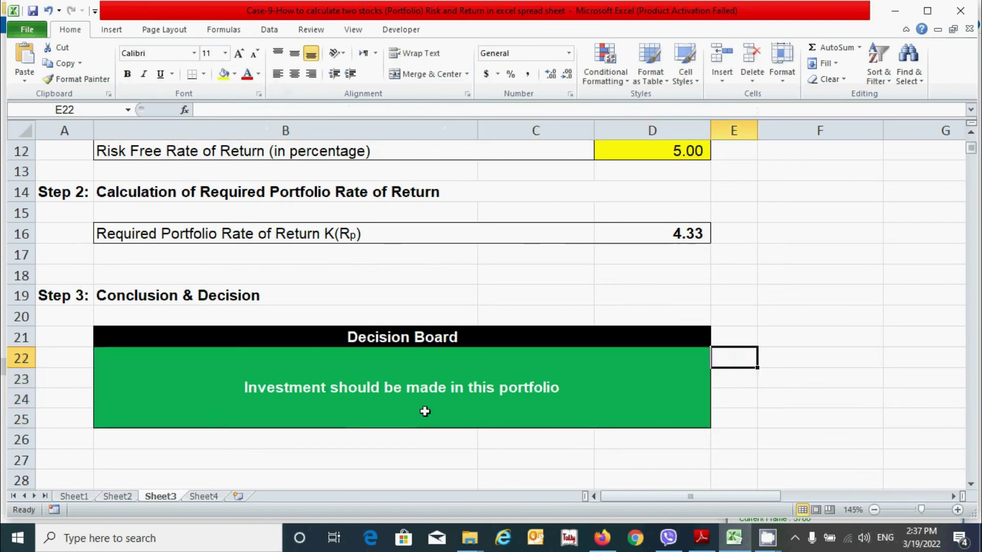
{"action": "left_click", "coordinate": [430, 386]}
{"action": "double_click", "coordinate": [430, 386]}
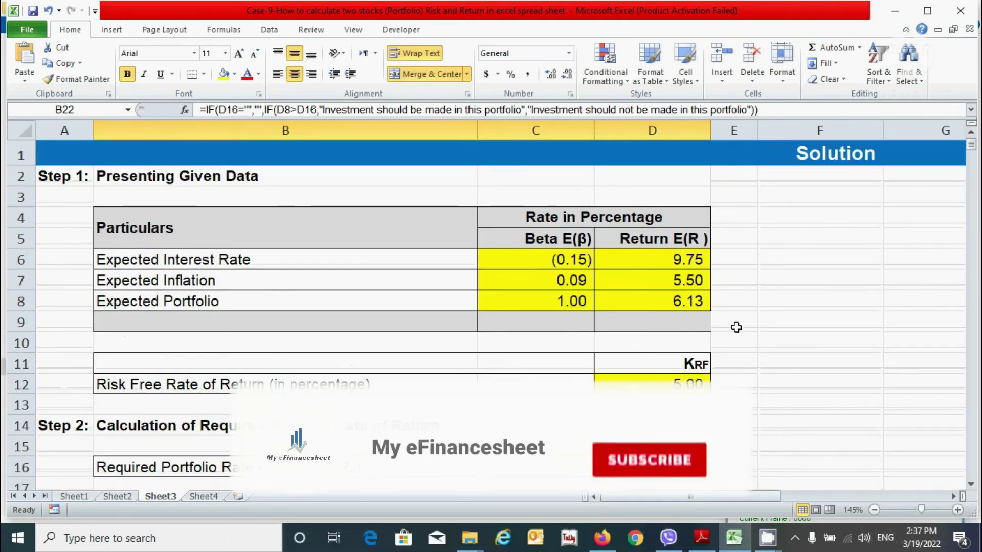
Step: Zoom Sheet3 out from 130% to 115% to see the data through the Decision Board
{"action": "scroll", "coordinate": [736, 327], "scroll_direction": "down", "scroll_amount": 1}
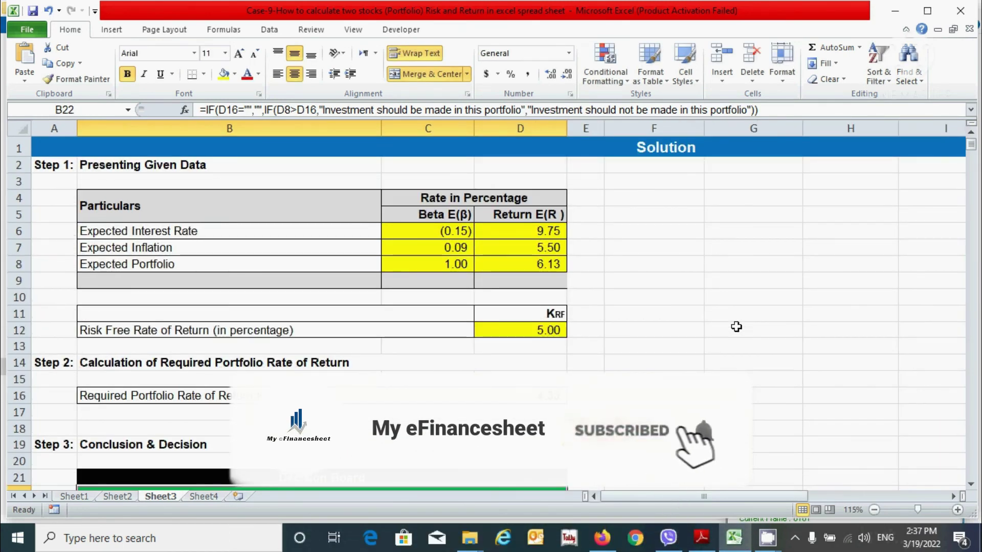